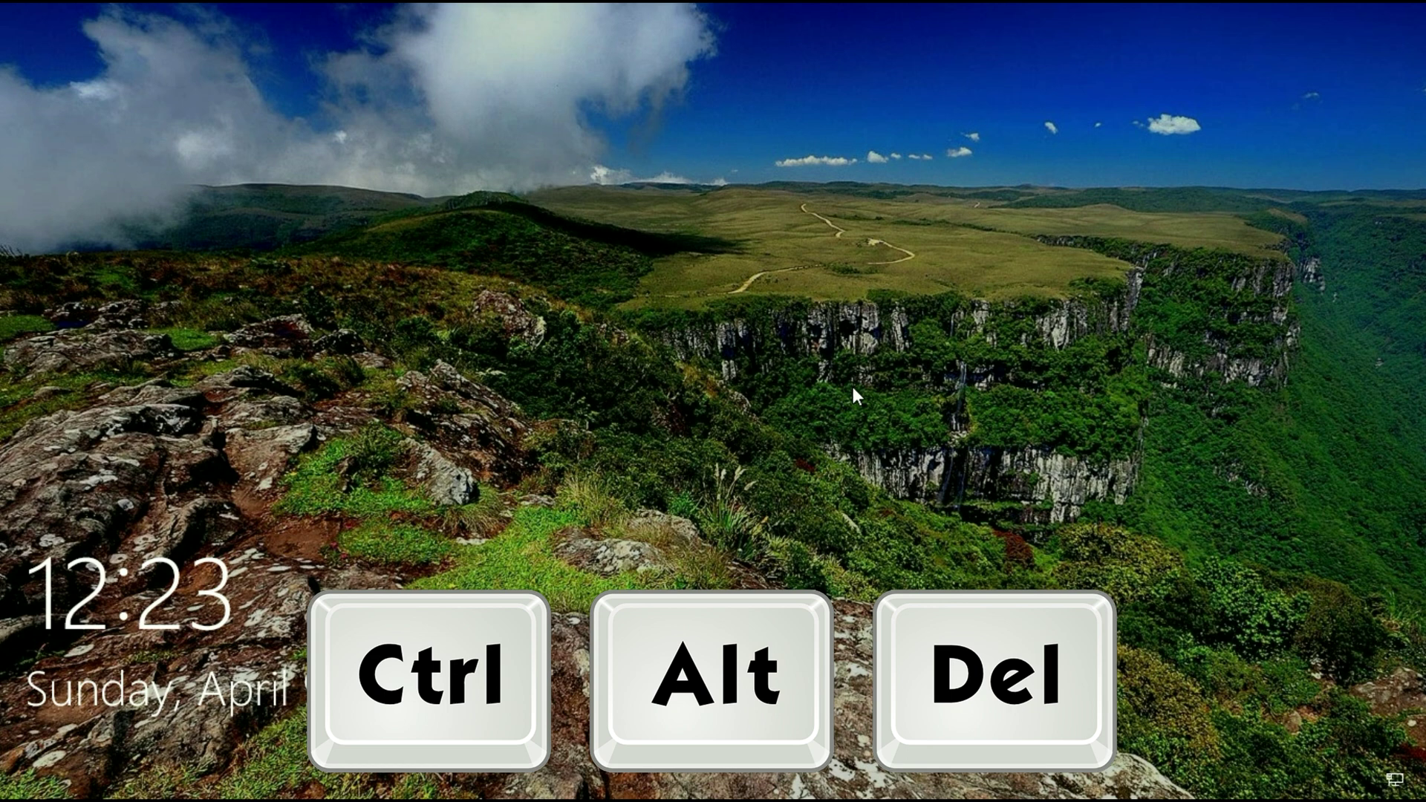
Step: Dismiss the Windows 10 lock screen with Ctrl+Alt+Del to reach account sign-in
{"action": "key", "text": "ctrl+alt+Delete"}
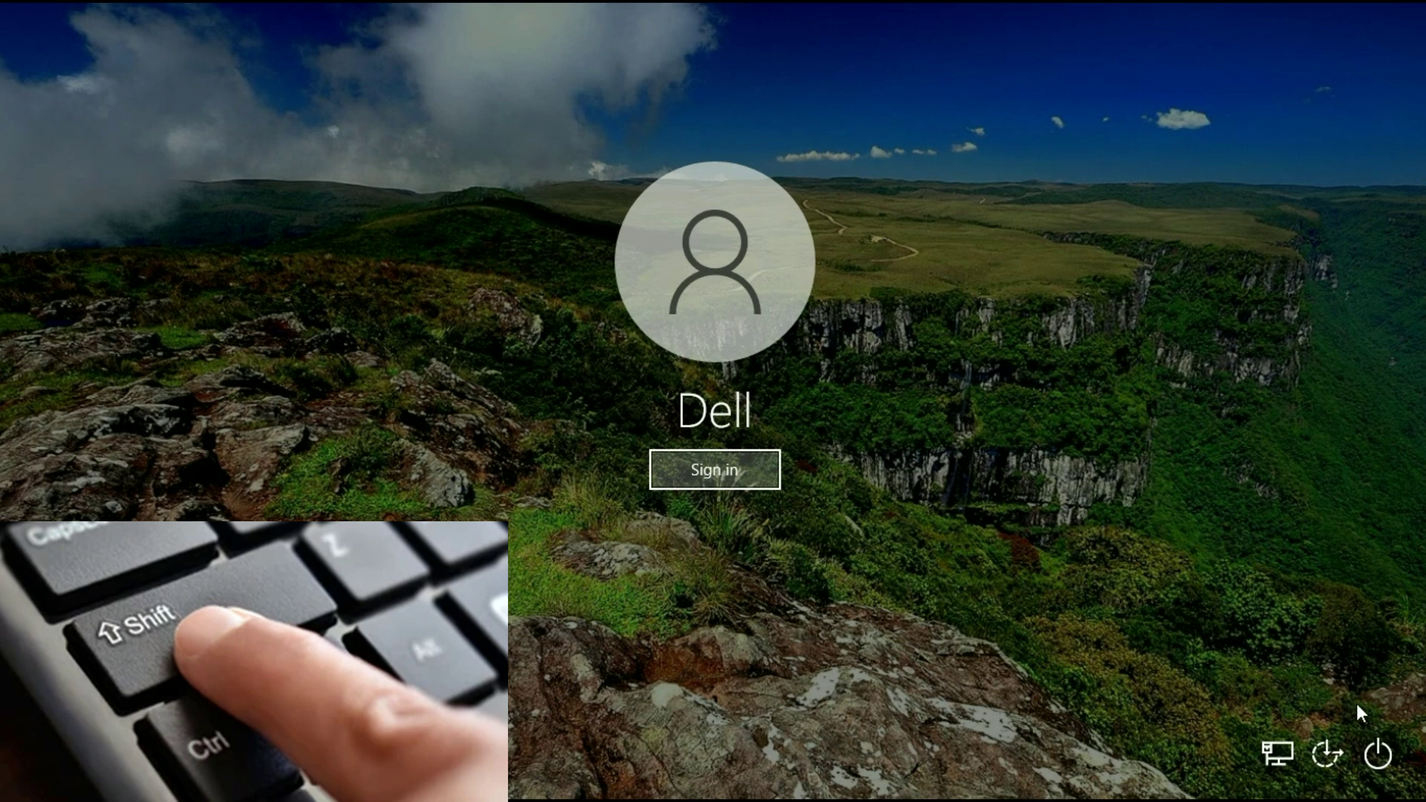
Step: Restart from the sign-in screen's power menu into the Windows recovery options
{"action": "left_click", "coordinate": [1380, 751]}
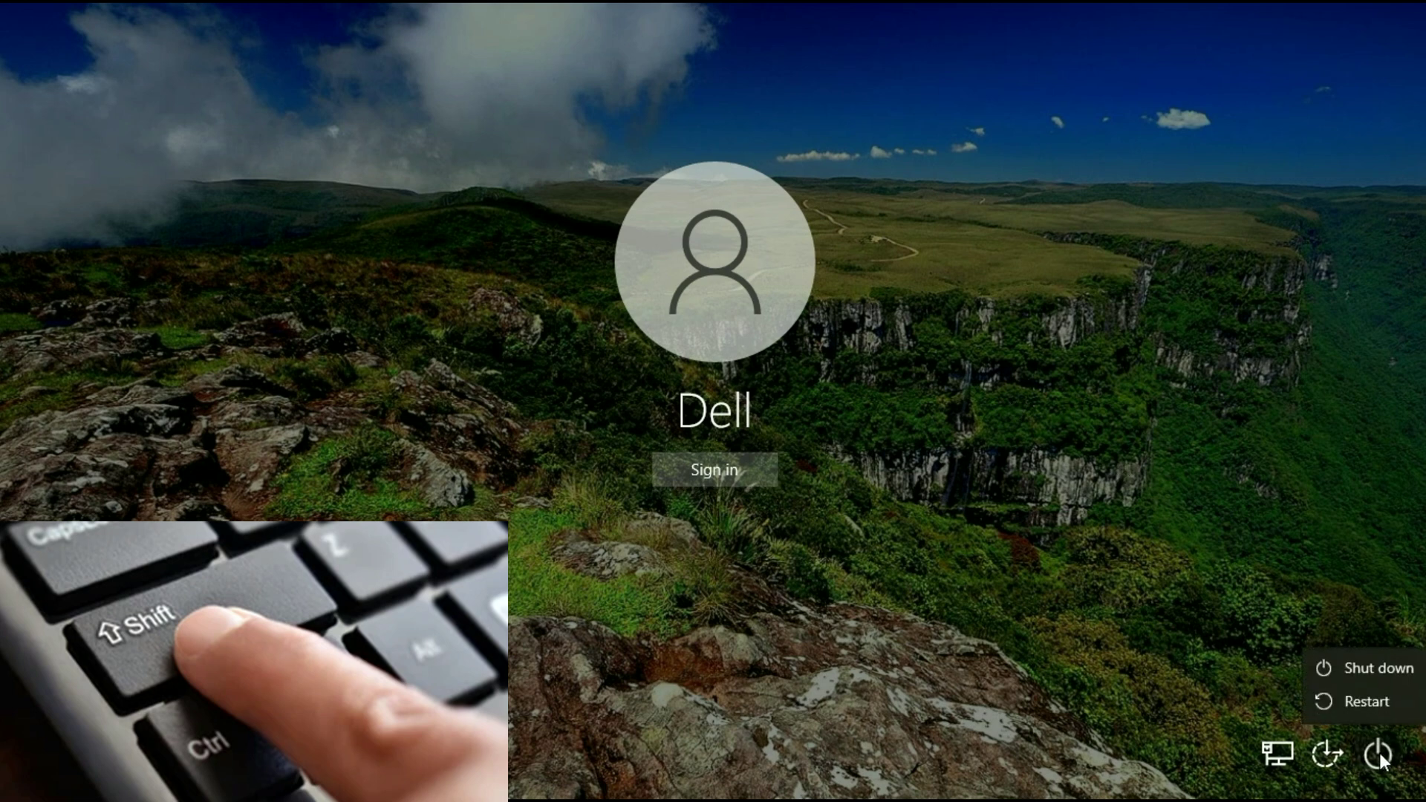
{"action": "left_click", "coordinate": [1374, 703], "text": "shift"}
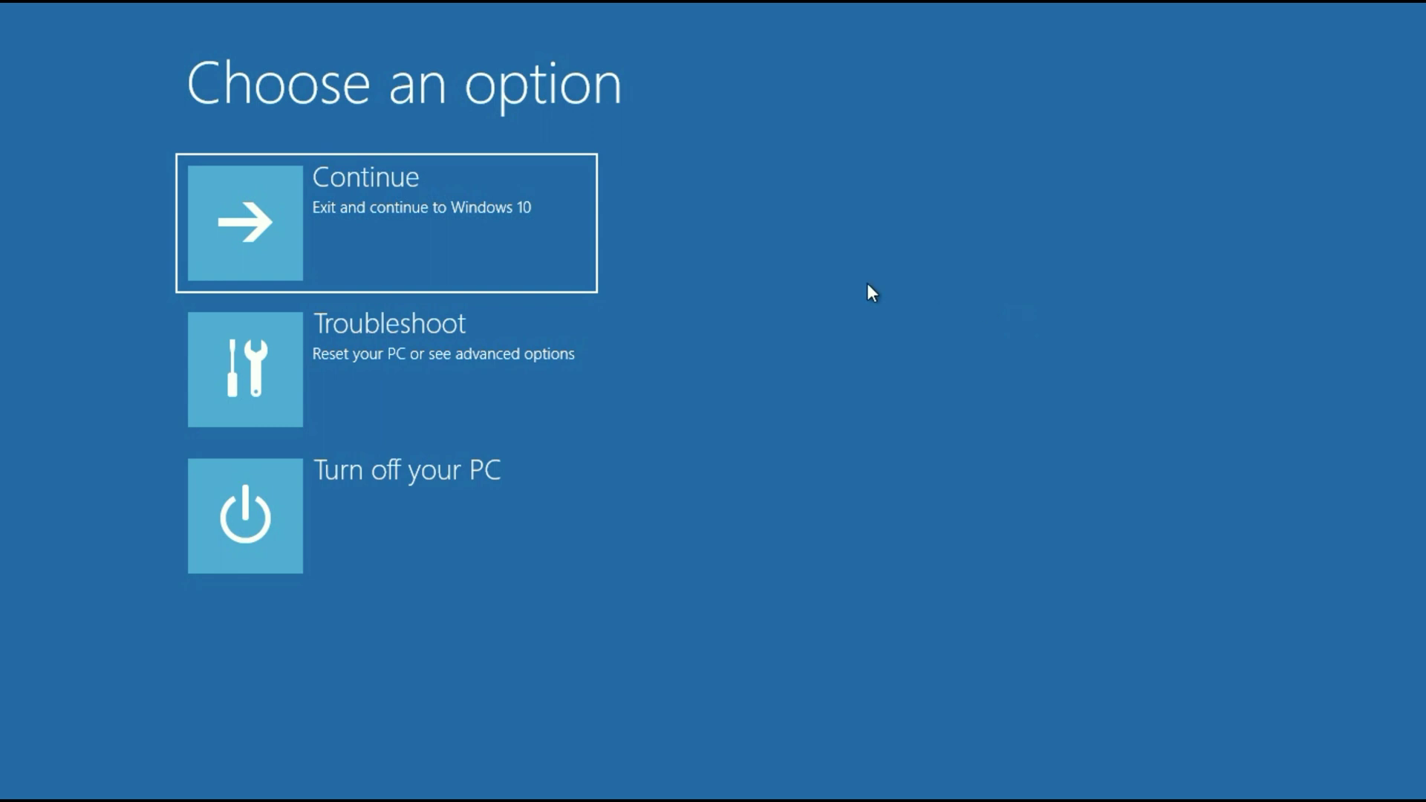
Step: Restart via Troubleshoot > Advanced options > Startup Settings and boot with F5 into Safe Mode with Networking
{"action": "left_click", "coordinate": [357, 371]}
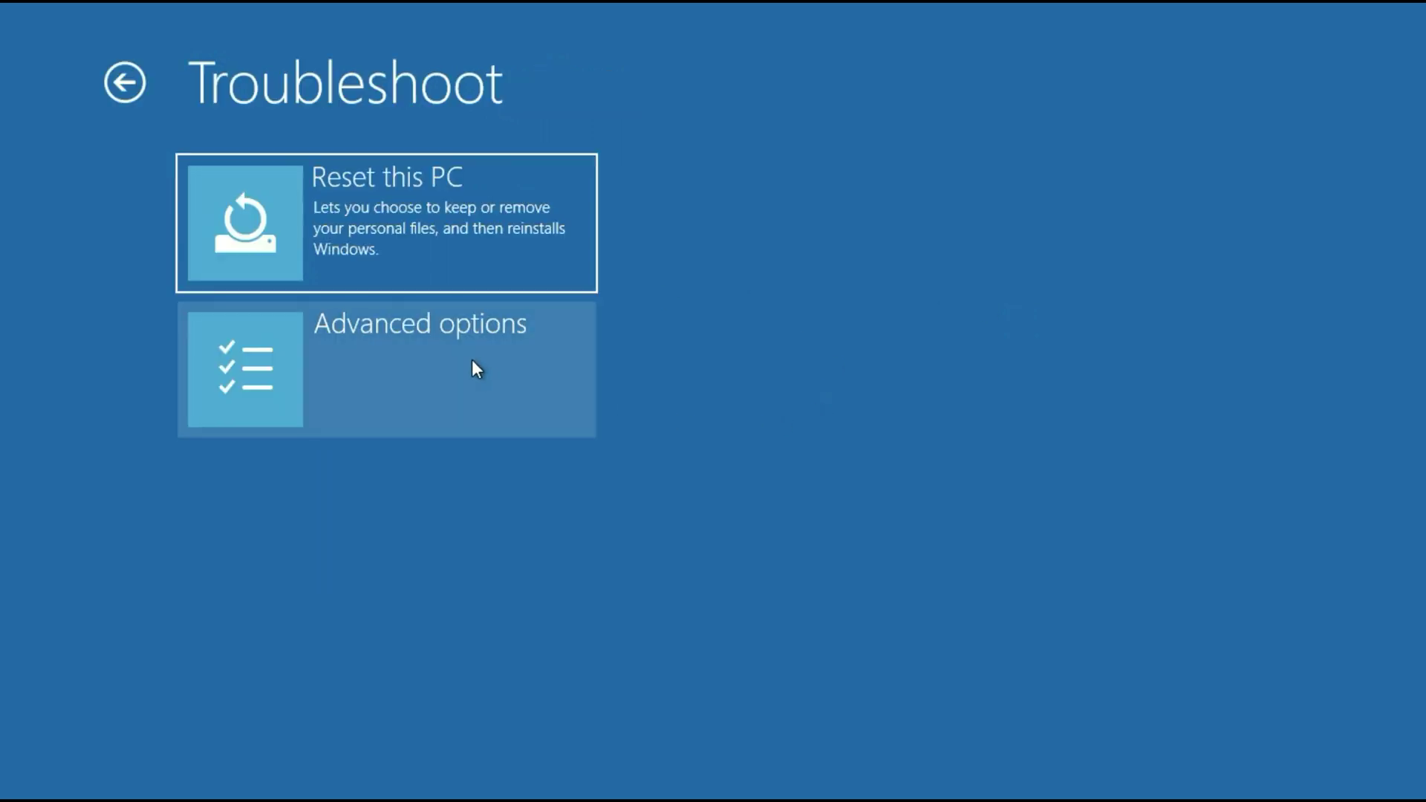
{"action": "left_click", "coordinate": [465, 353]}
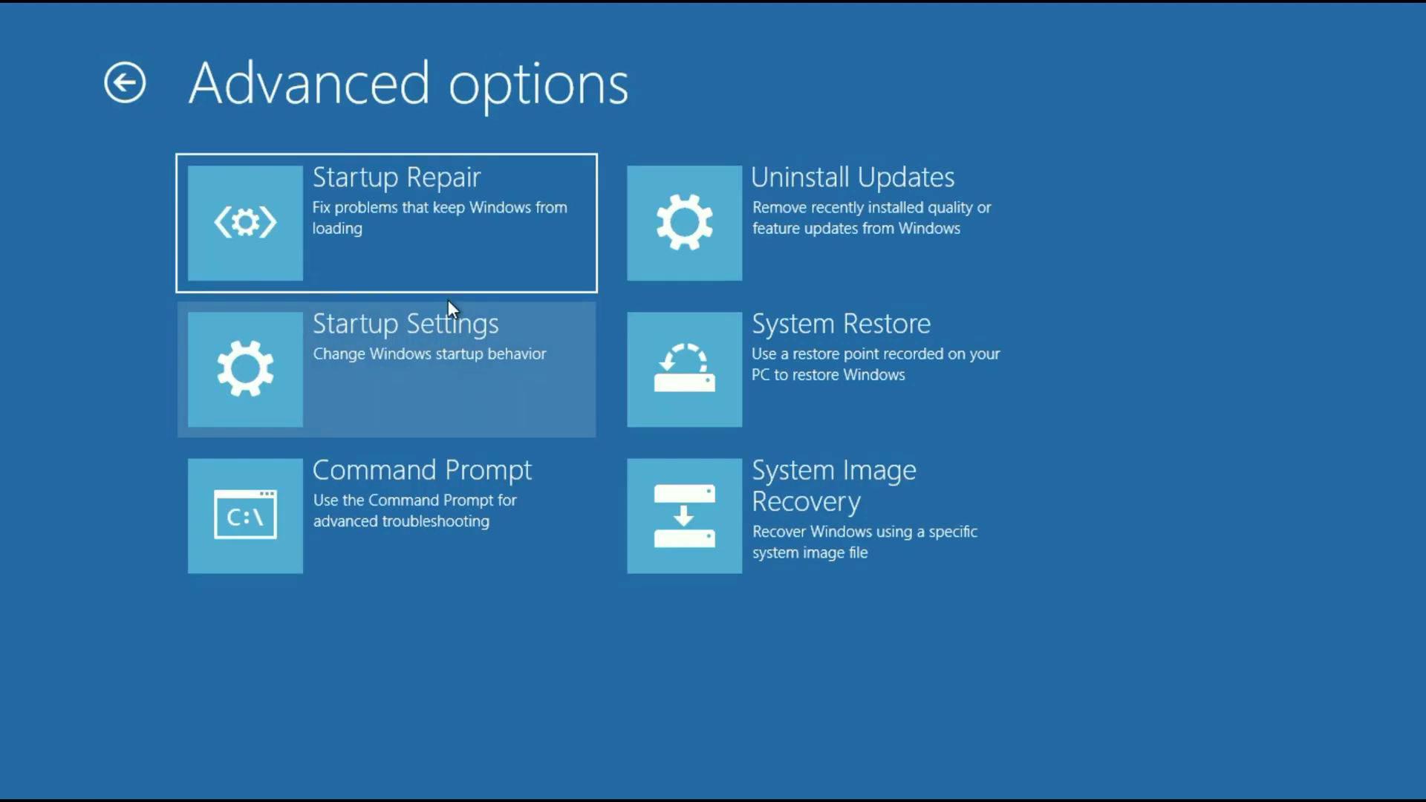
{"action": "left_click", "coordinate": [364, 353]}
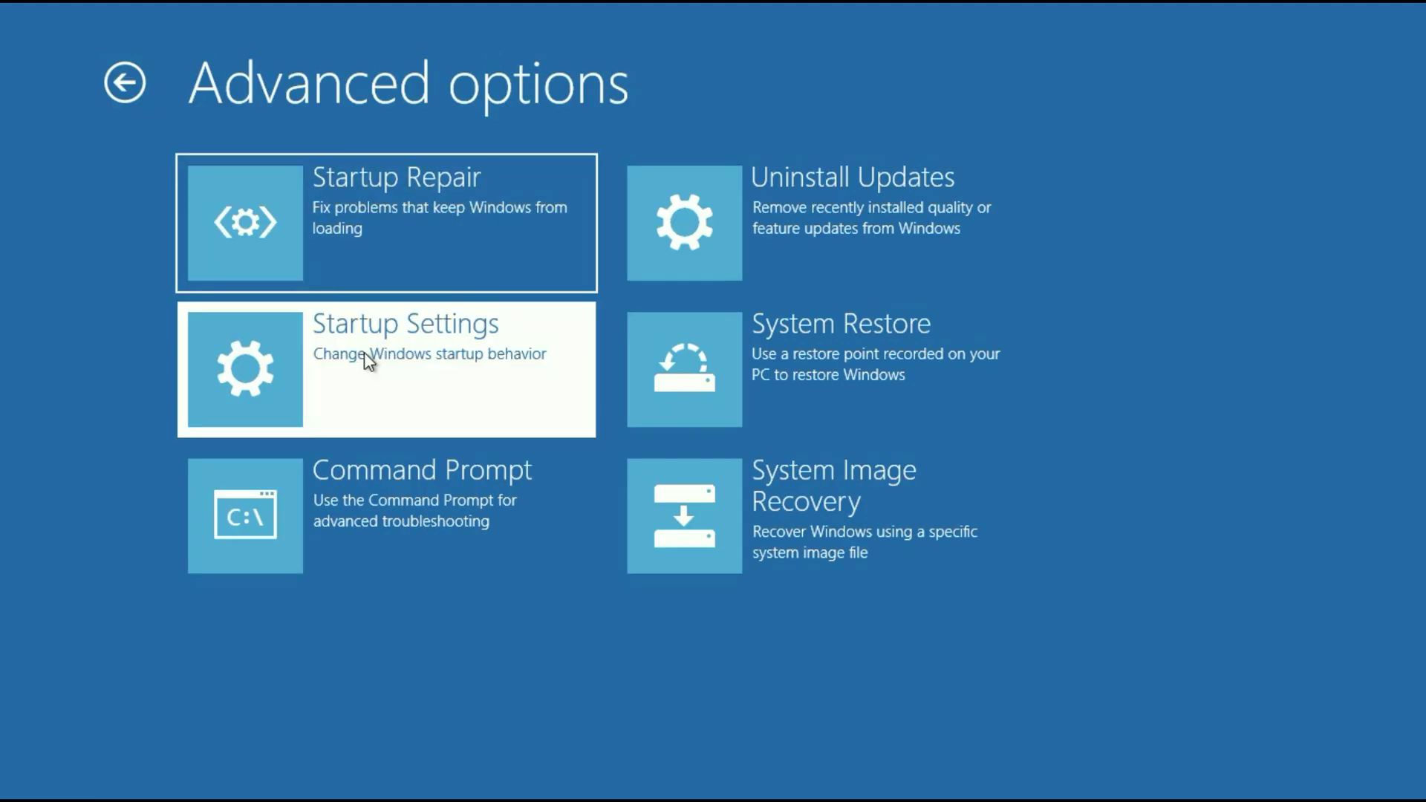
{"action": "left_click", "coordinate": [941, 464]}
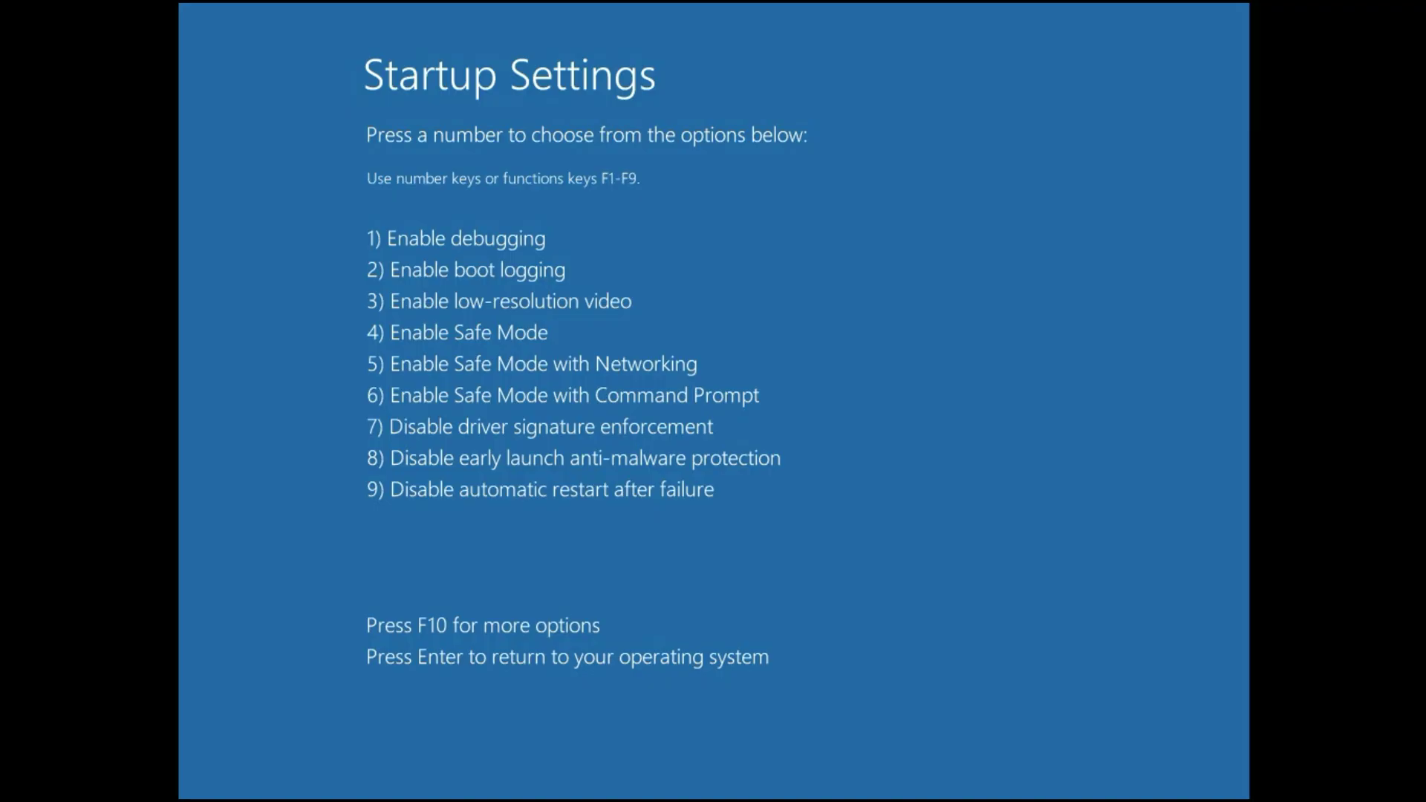
{"action": "key", "text": "F5"}
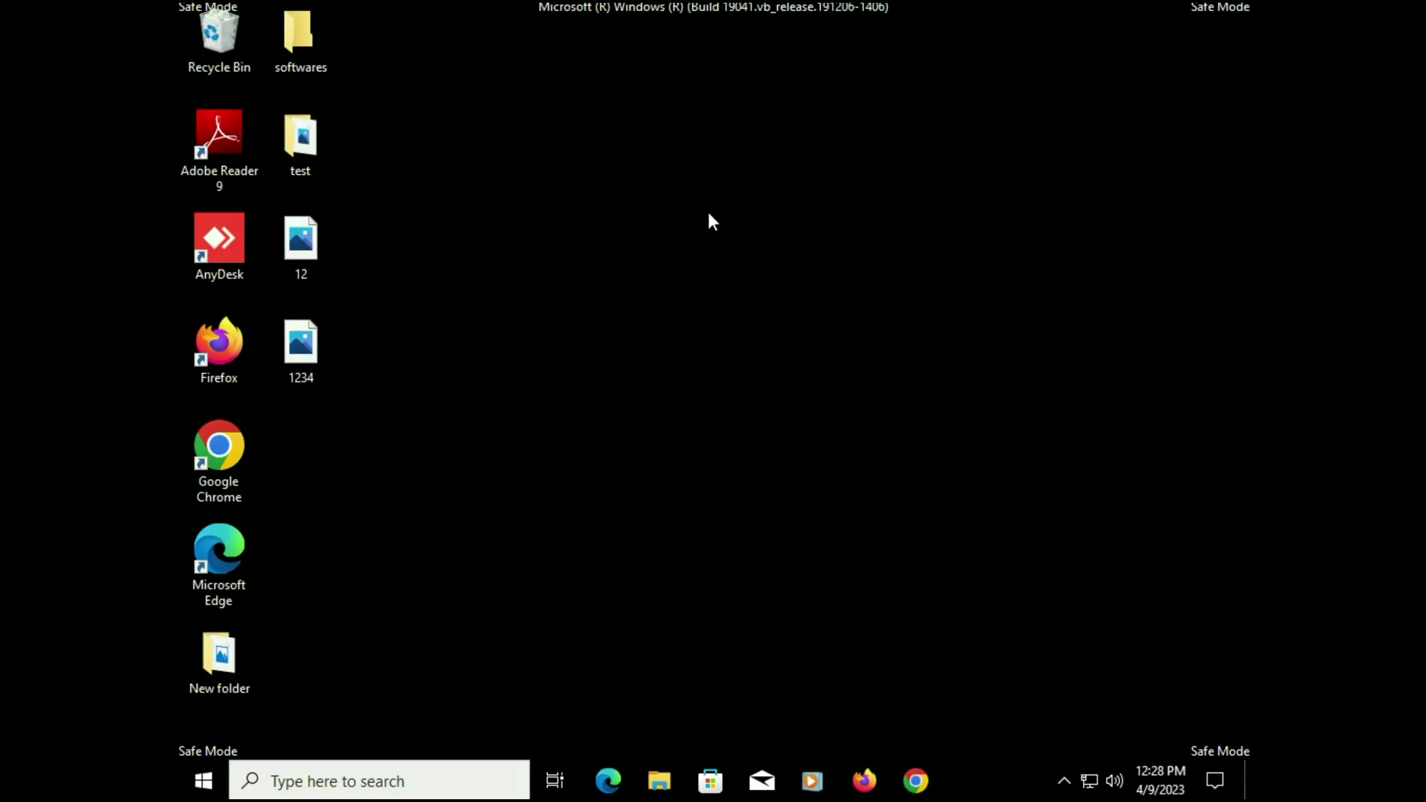
Step: Find Control Panel through search and, in small icons view, show Programs and Features
{"action": "left_click", "coordinate": [333, 786]}
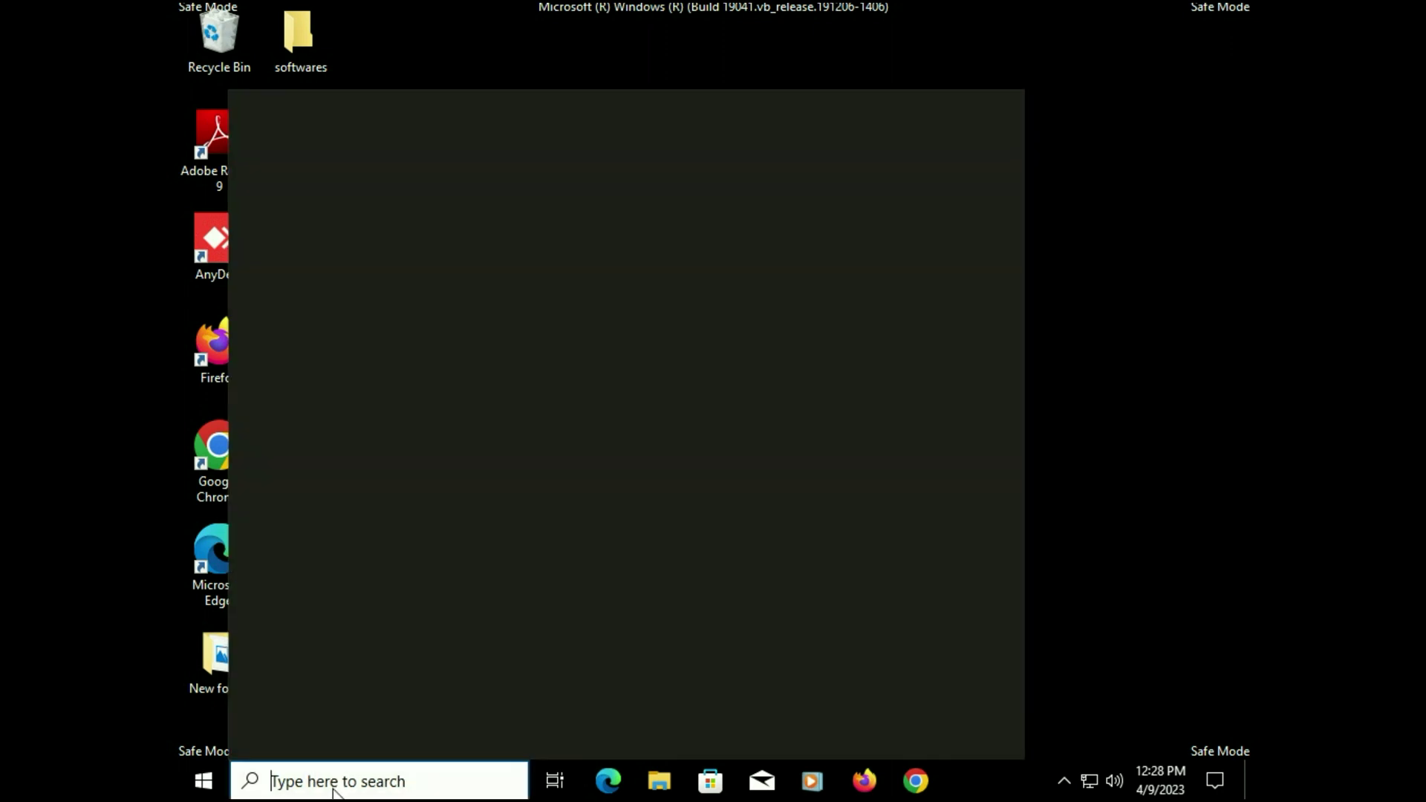
{"action": "type", "text": "contr"}
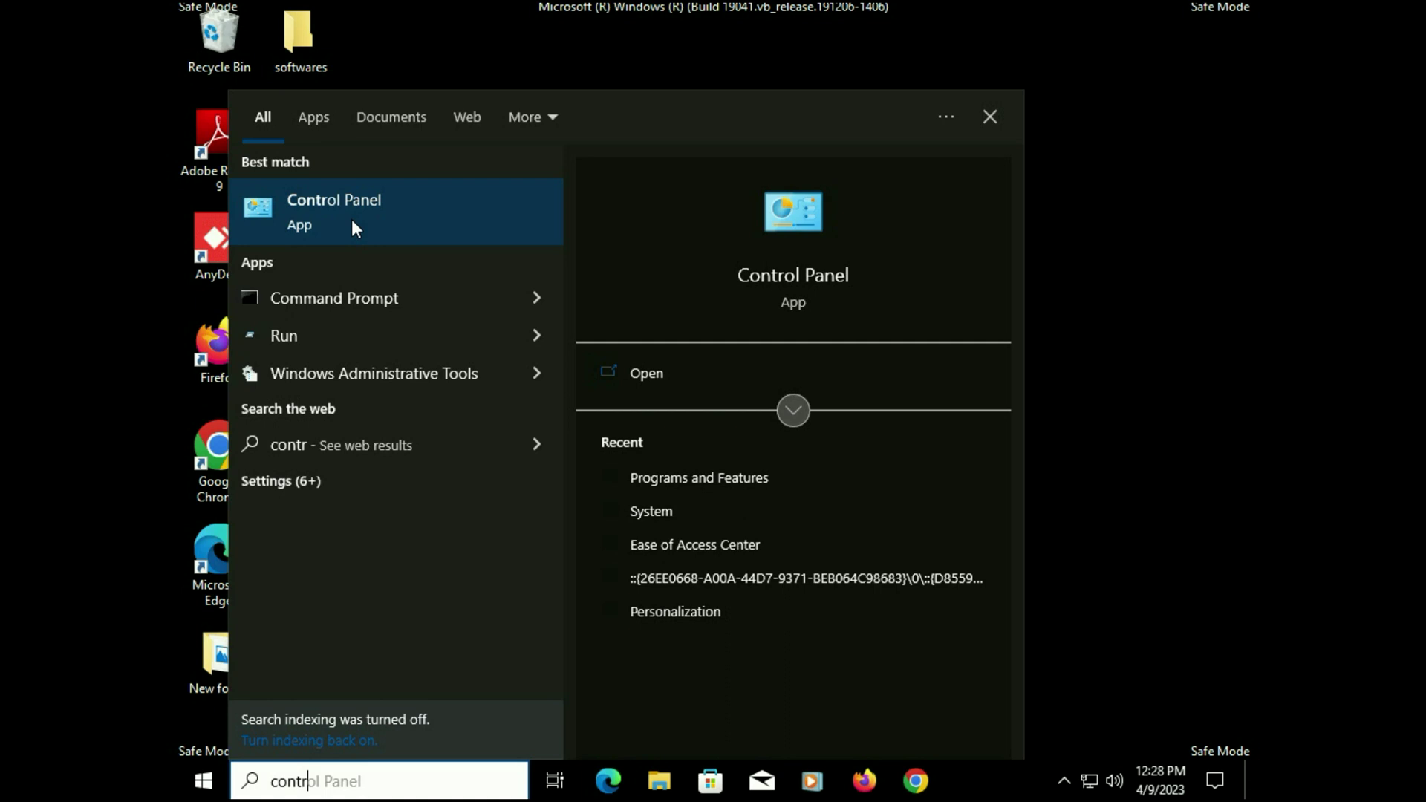
{"action": "left_click", "coordinate": [351, 220]}
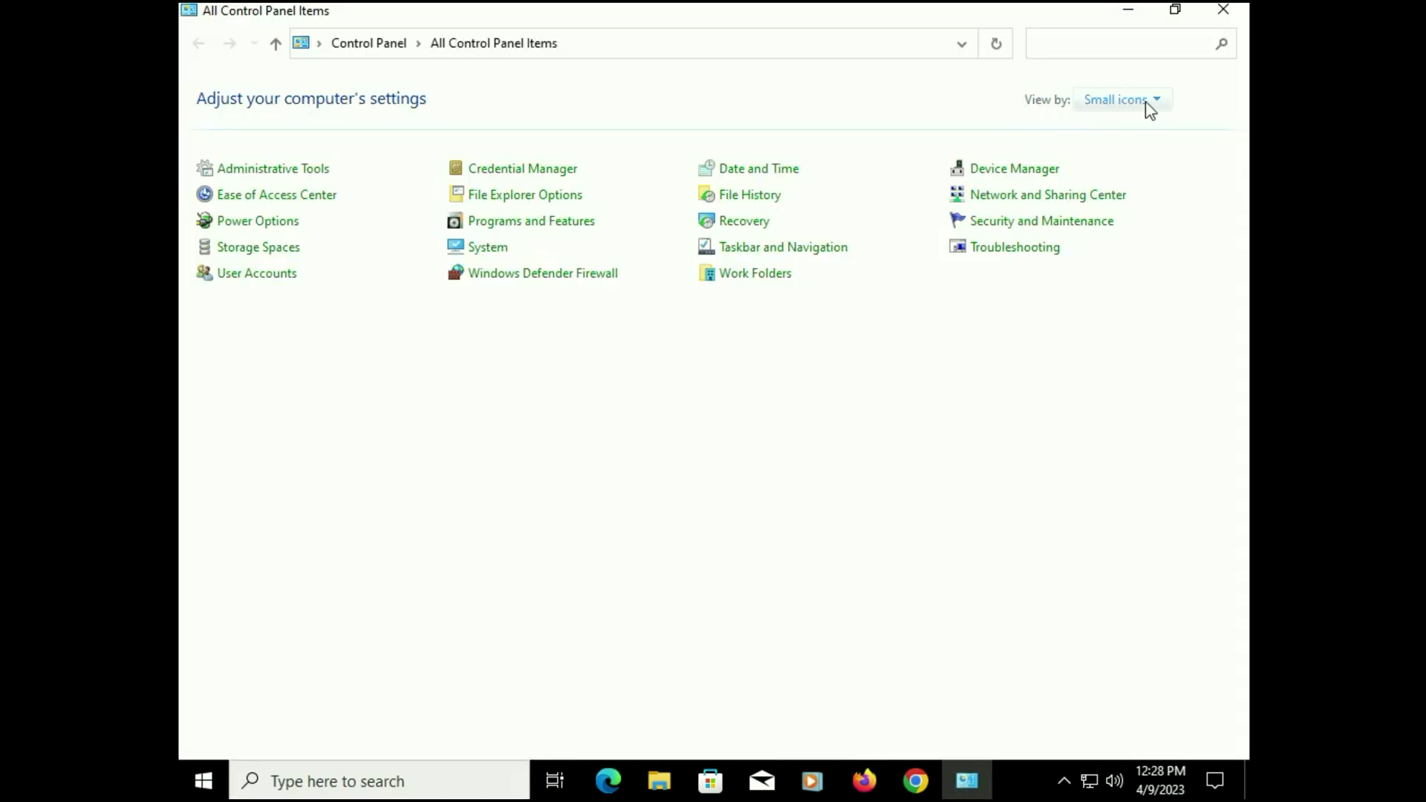
{"action": "left_click", "coordinate": [1150, 101]}
{"action": "left_click", "coordinate": [1138, 181]}
{"action": "left_click", "coordinate": [539, 224]}
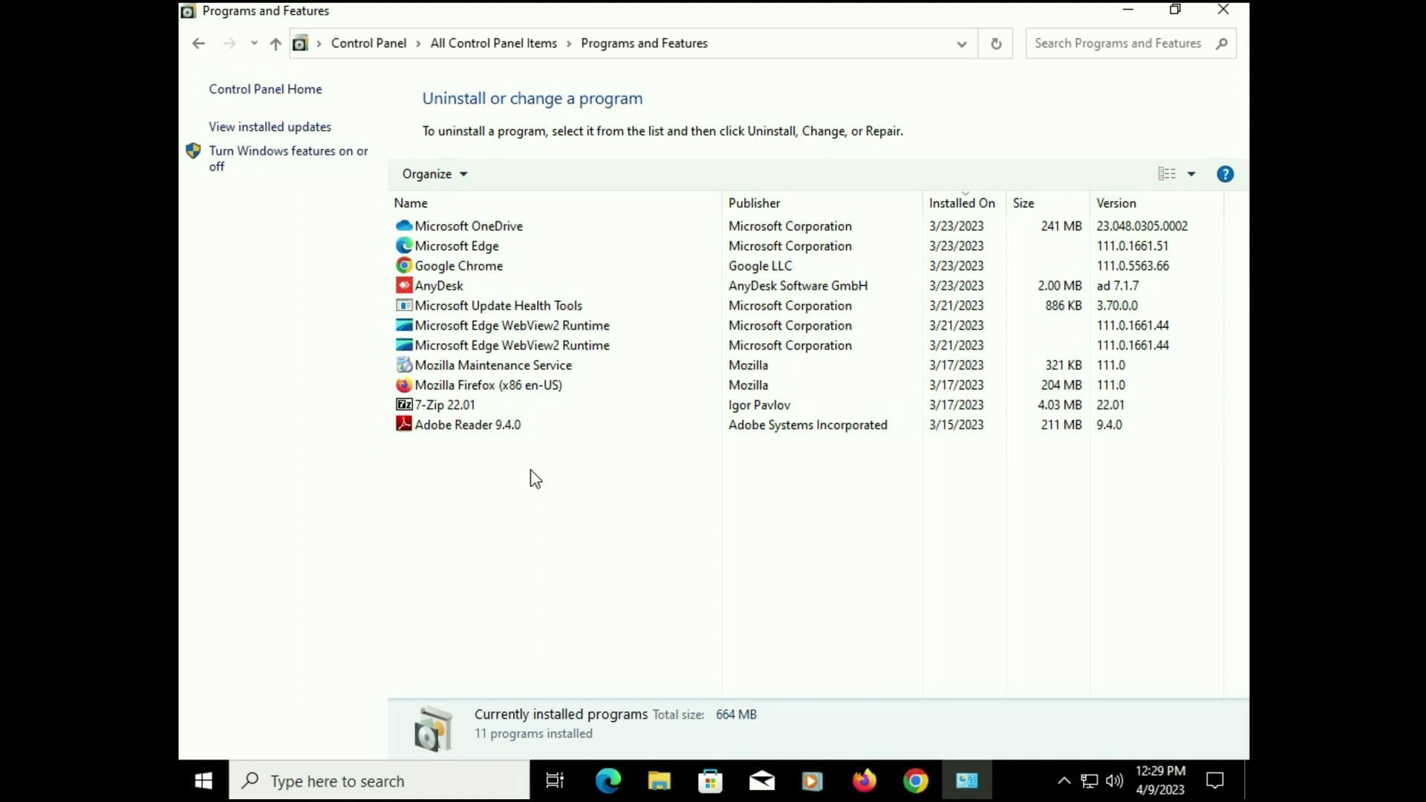
{"action": "right_click", "coordinate": [438, 227]}
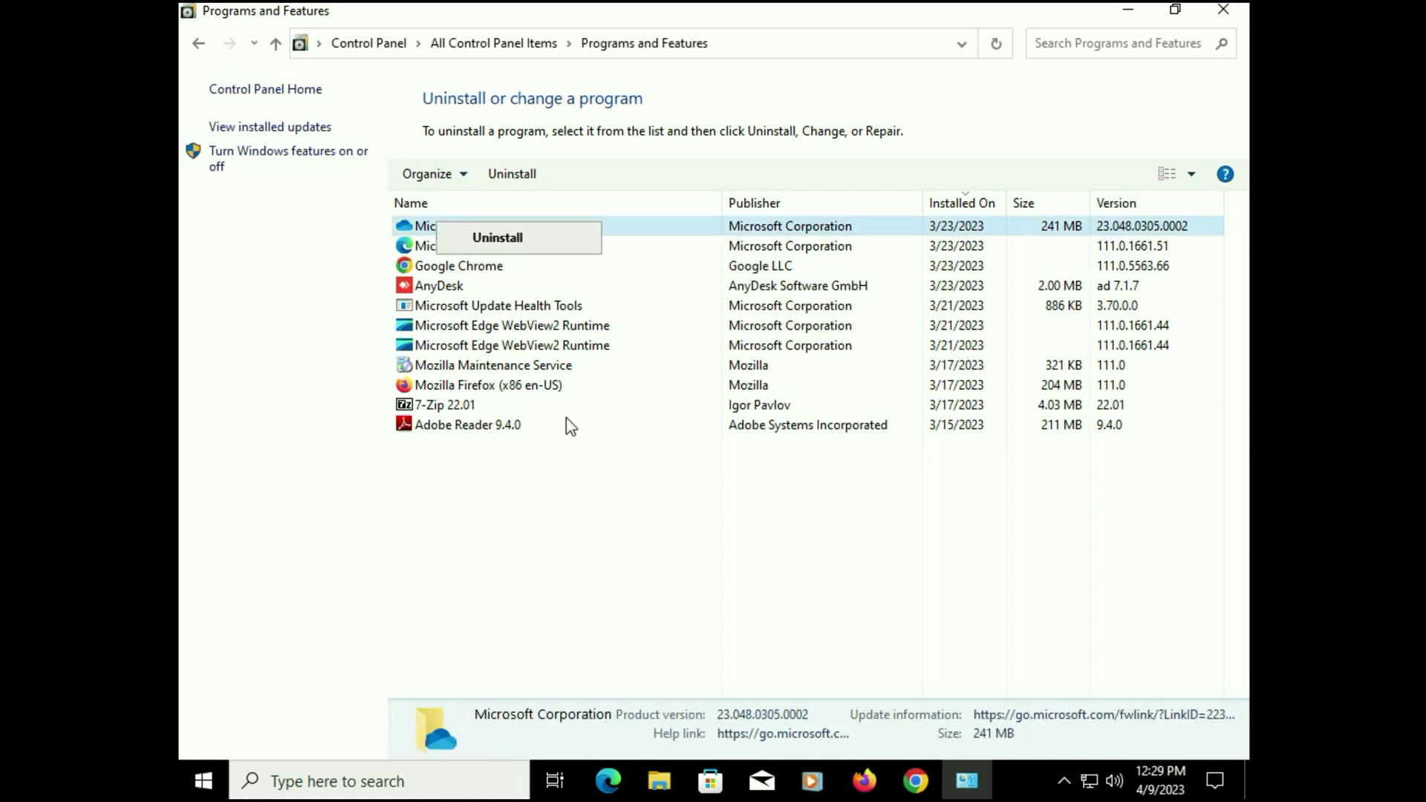
{"action": "left_click", "coordinate": [572, 512]}
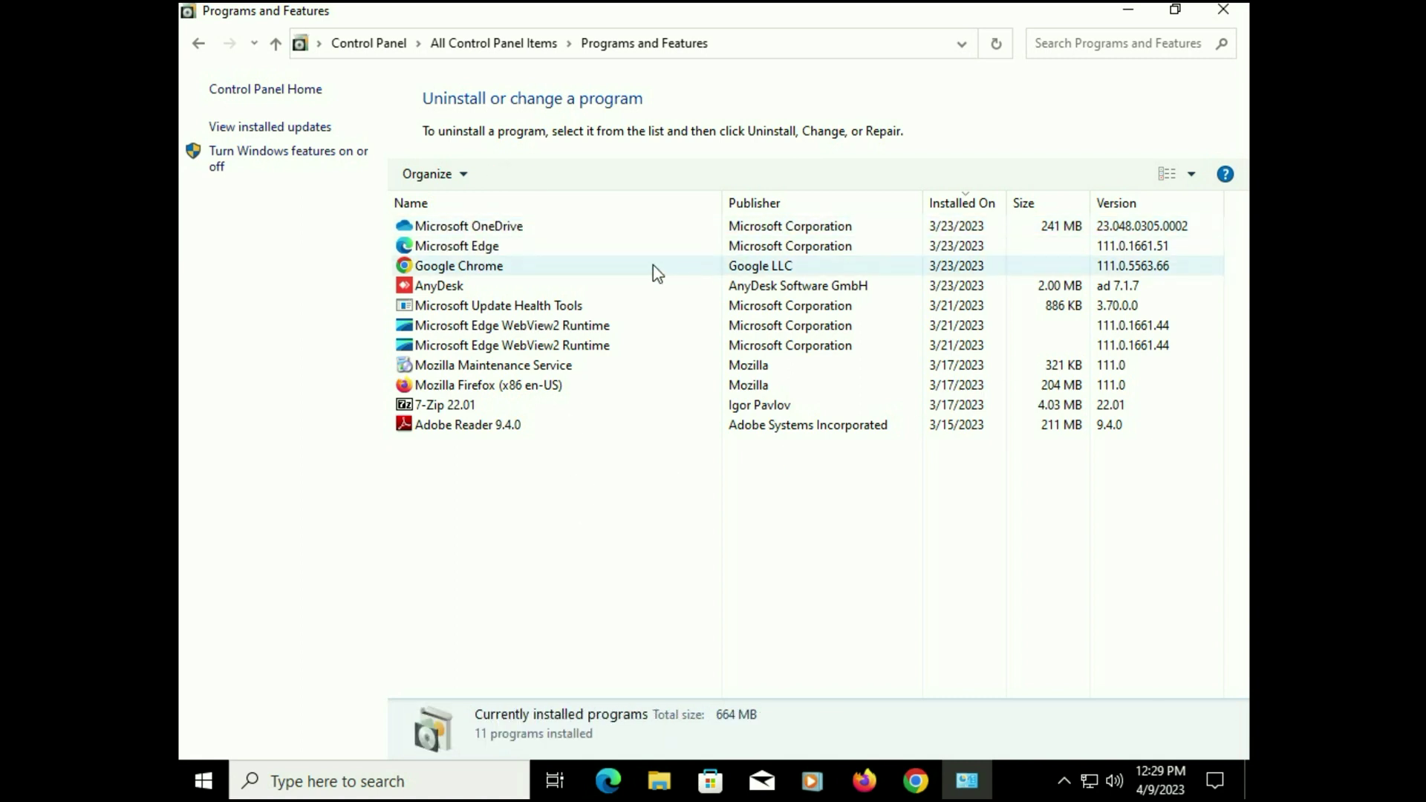
{"action": "left_click", "coordinate": [950, 204]}
{"action": "left_click", "coordinate": [951, 203]}
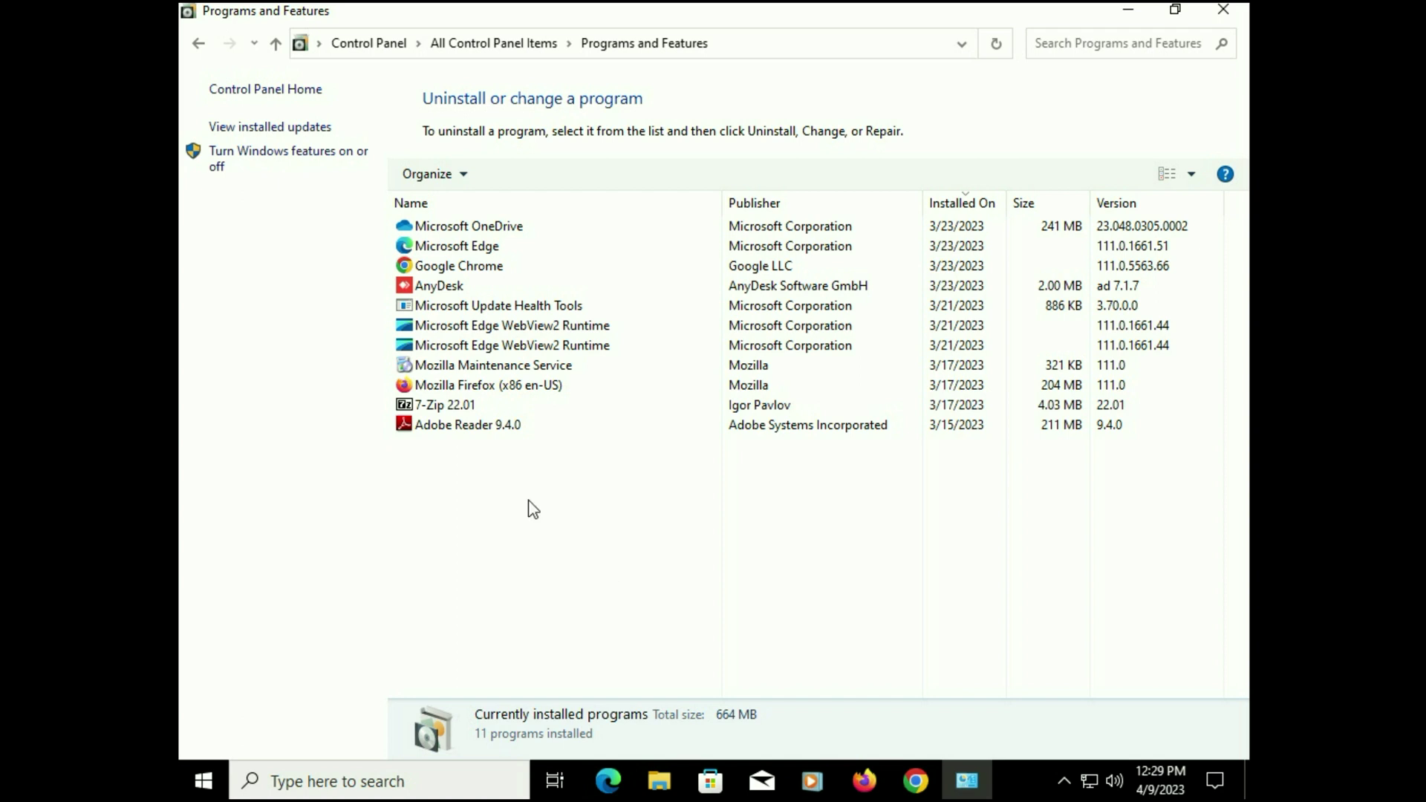
Step: Review the installed updates, inspecting KB5023696 without uninstalling it, then close Control Panel
{"action": "left_click", "coordinate": [239, 128]}
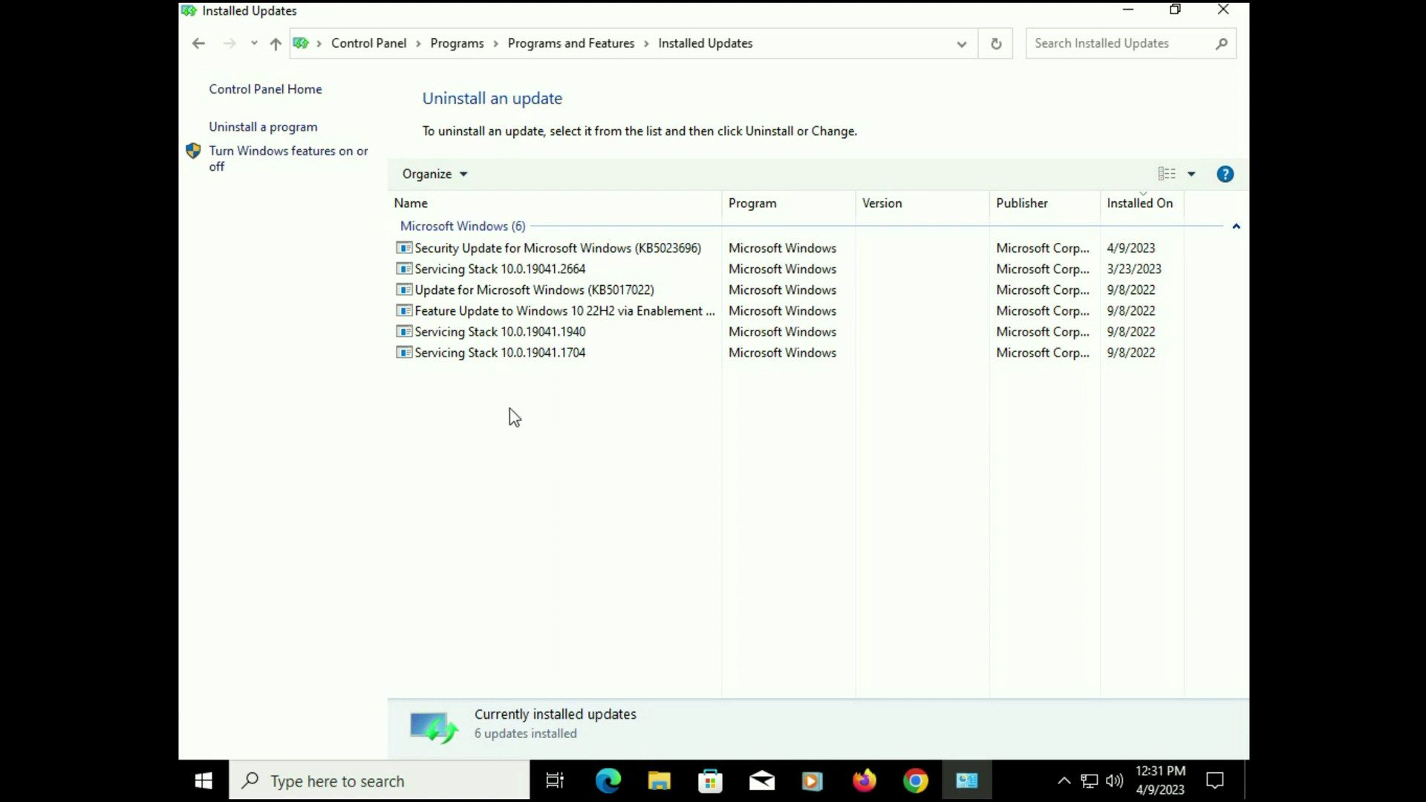
{"action": "left_click", "coordinate": [594, 249]}
{"action": "right_click", "coordinate": [595, 251]}
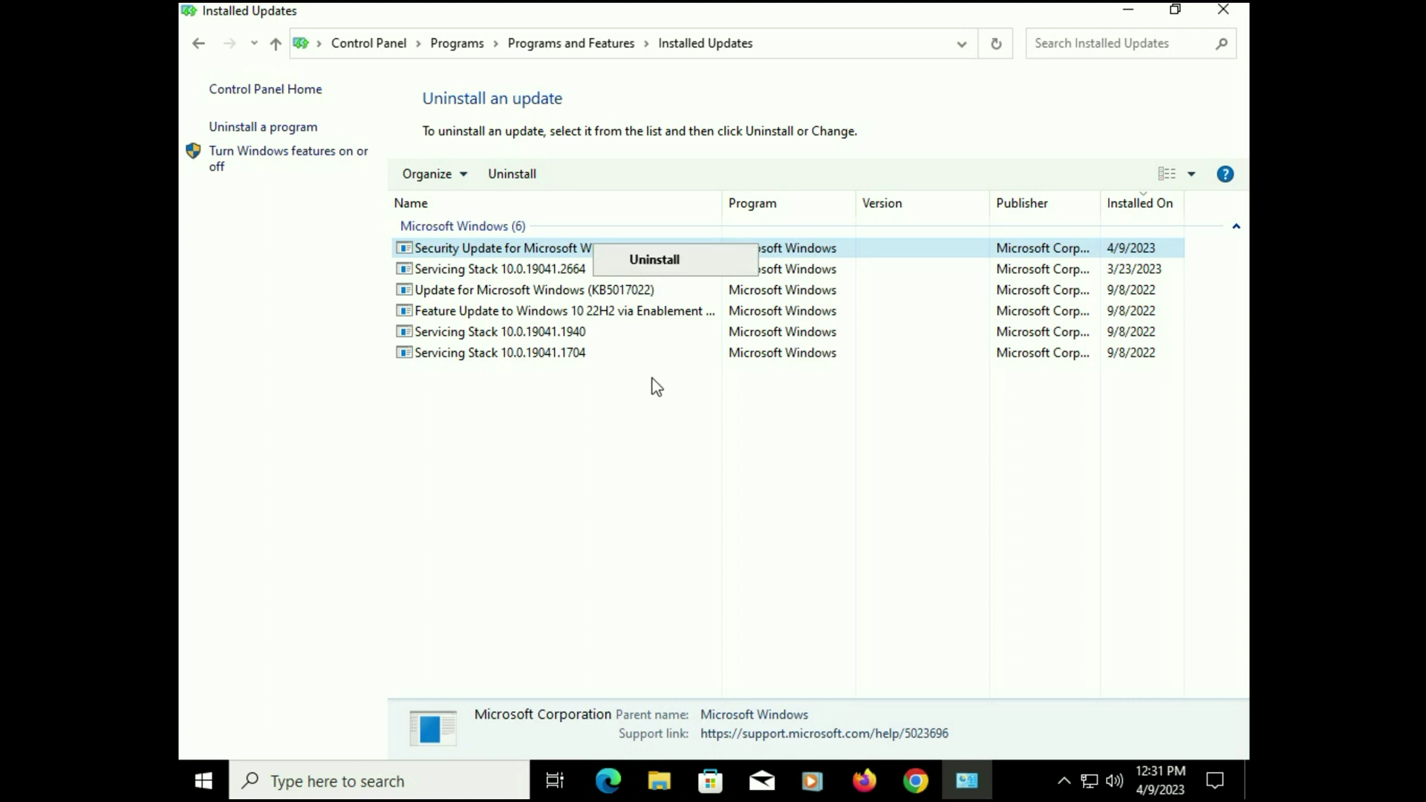
{"action": "left_click", "coordinate": [637, 451]}
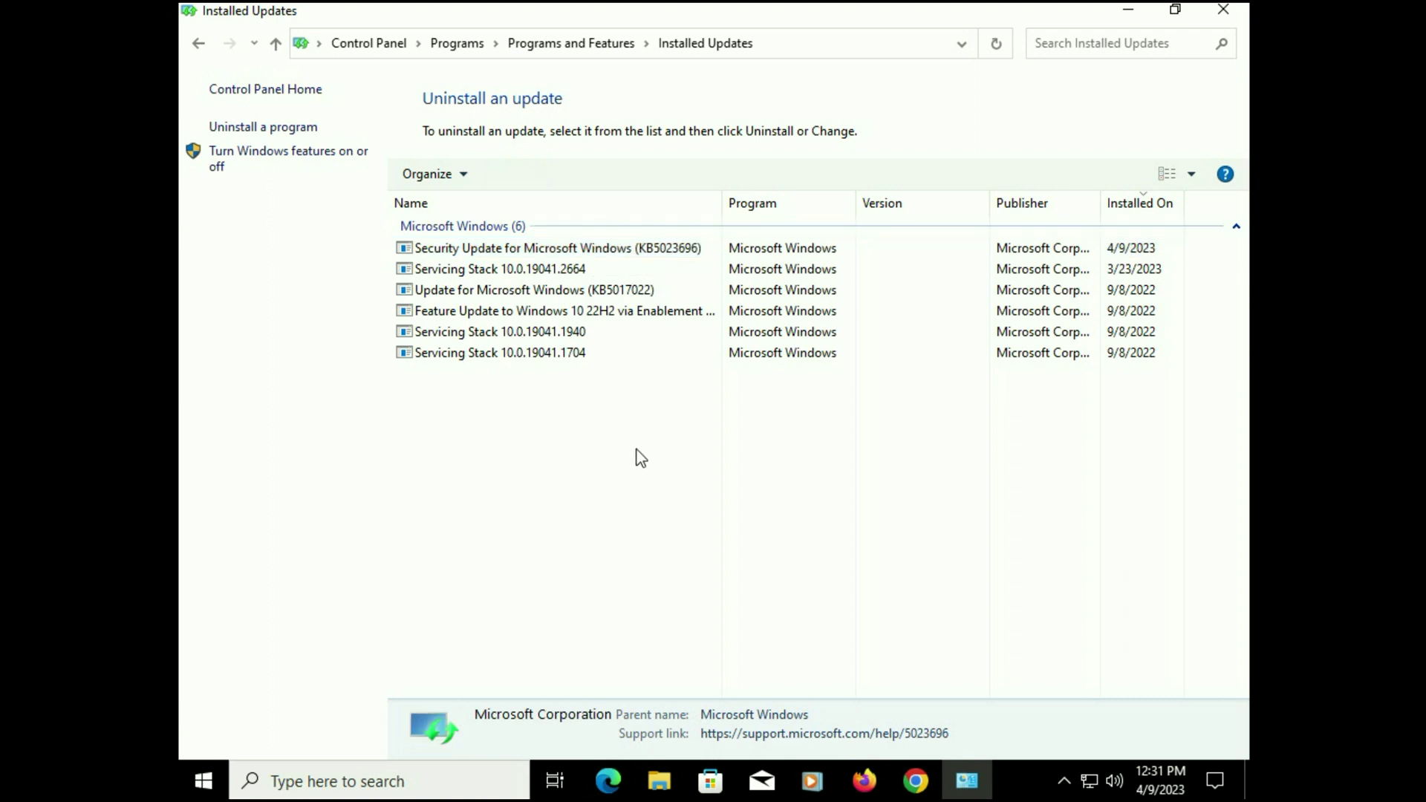
{"action": "left_click", "coordinate": [1238, 17]}
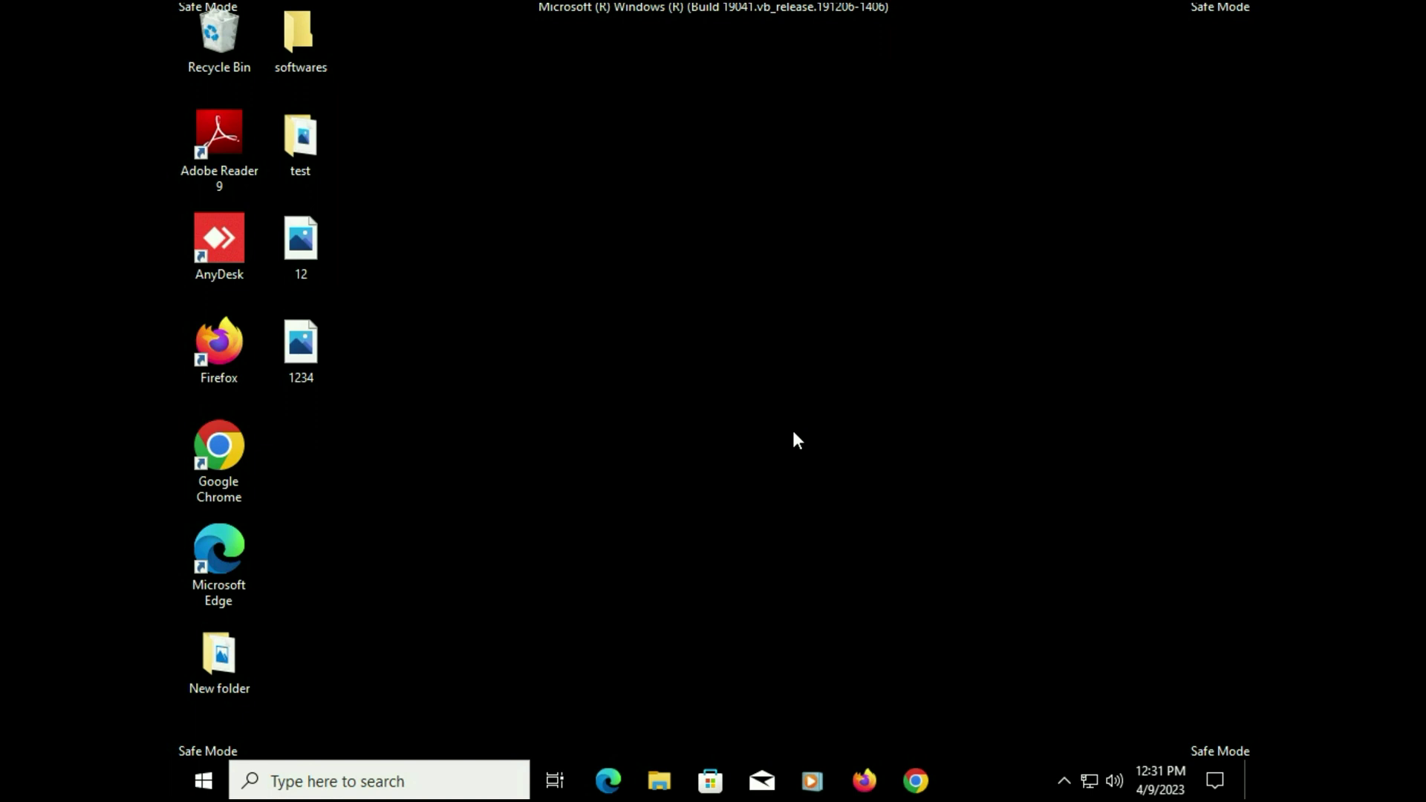
Step: Run 'sfc /scannow' in a Command Prompt launched as administrator
{"action": "left_click", "coordinate": [403, 781]}
{"action": "type", "text": "c"}
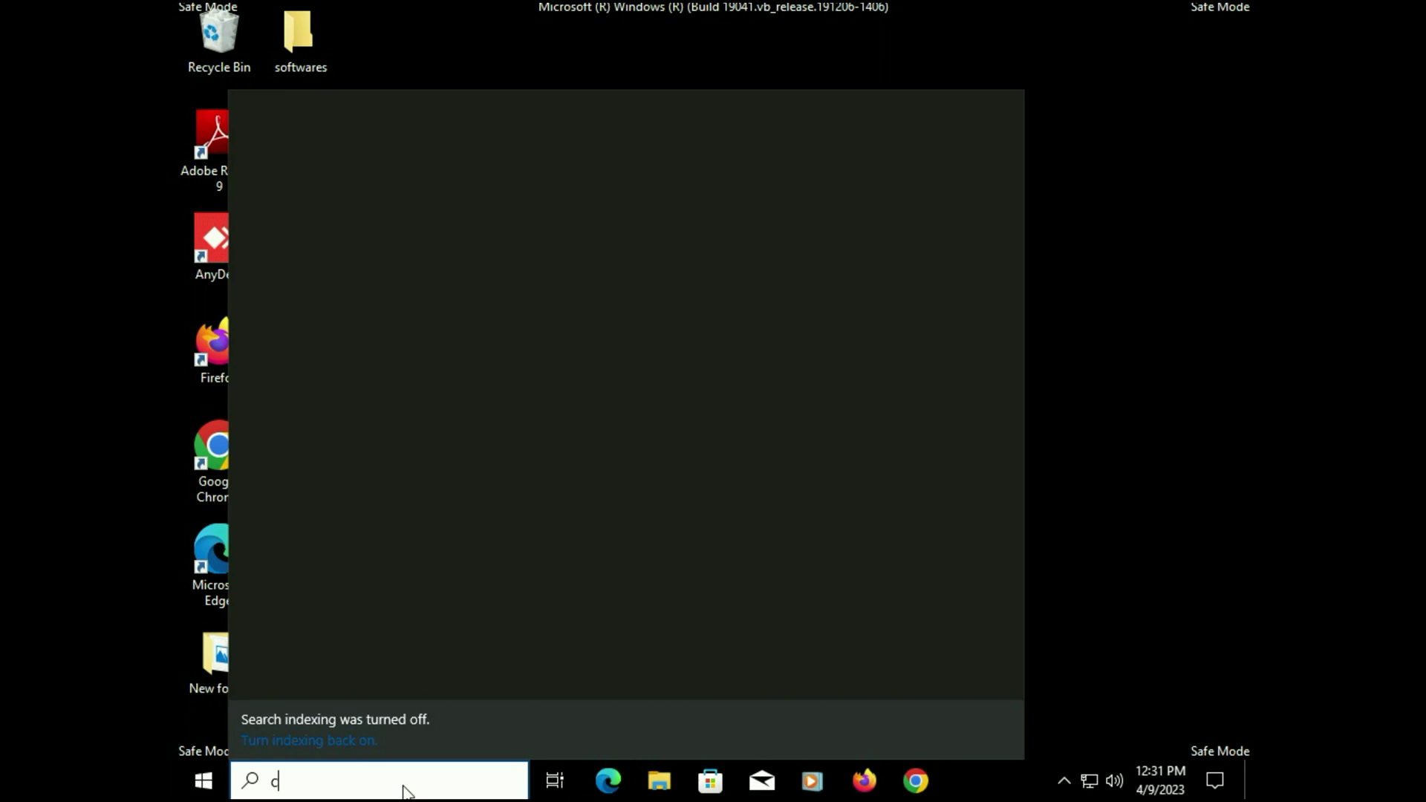
{"action": "type", "text": "md"}
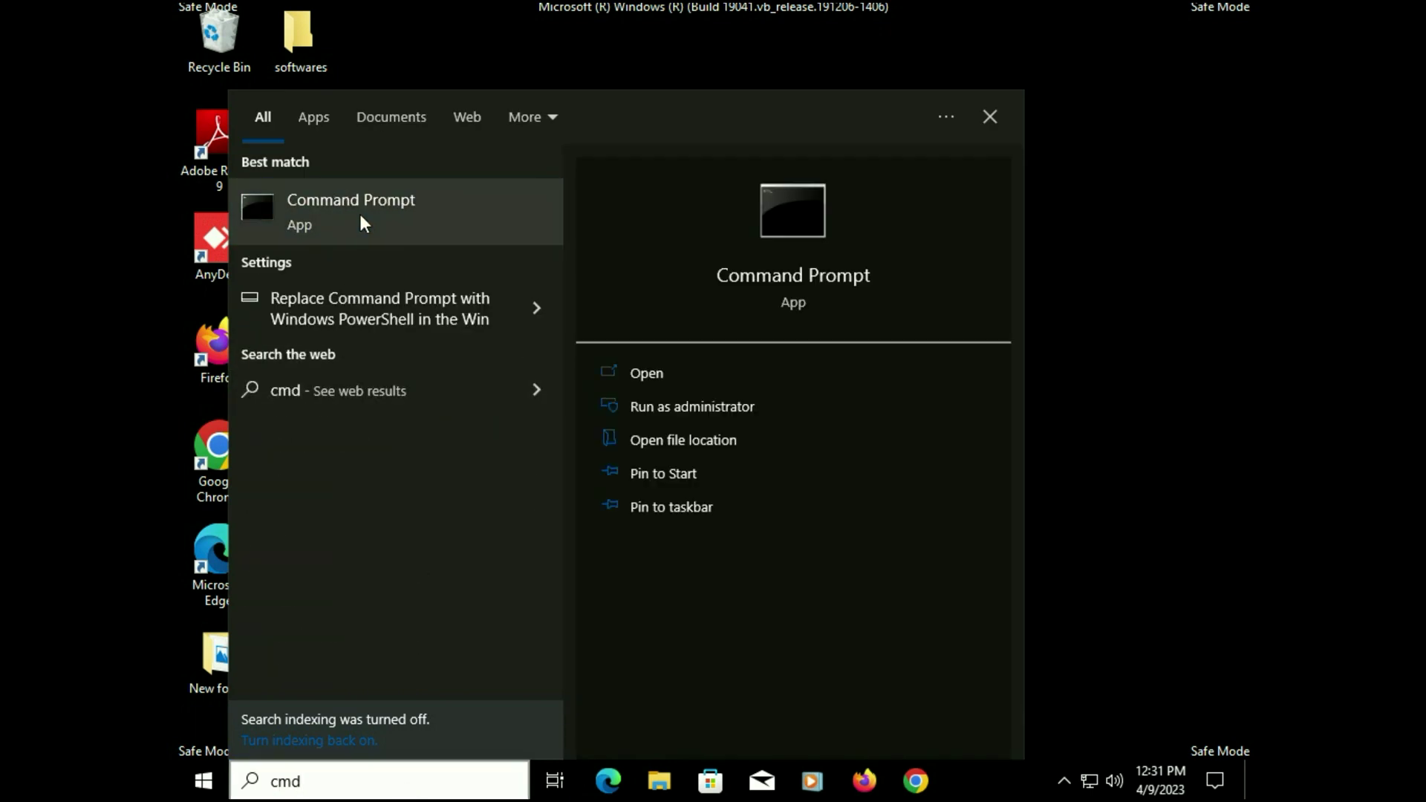
{"action": "right_click", "coordinate": [360, 214]}
{"action": "left_click", "coordinate": [403, 238]}
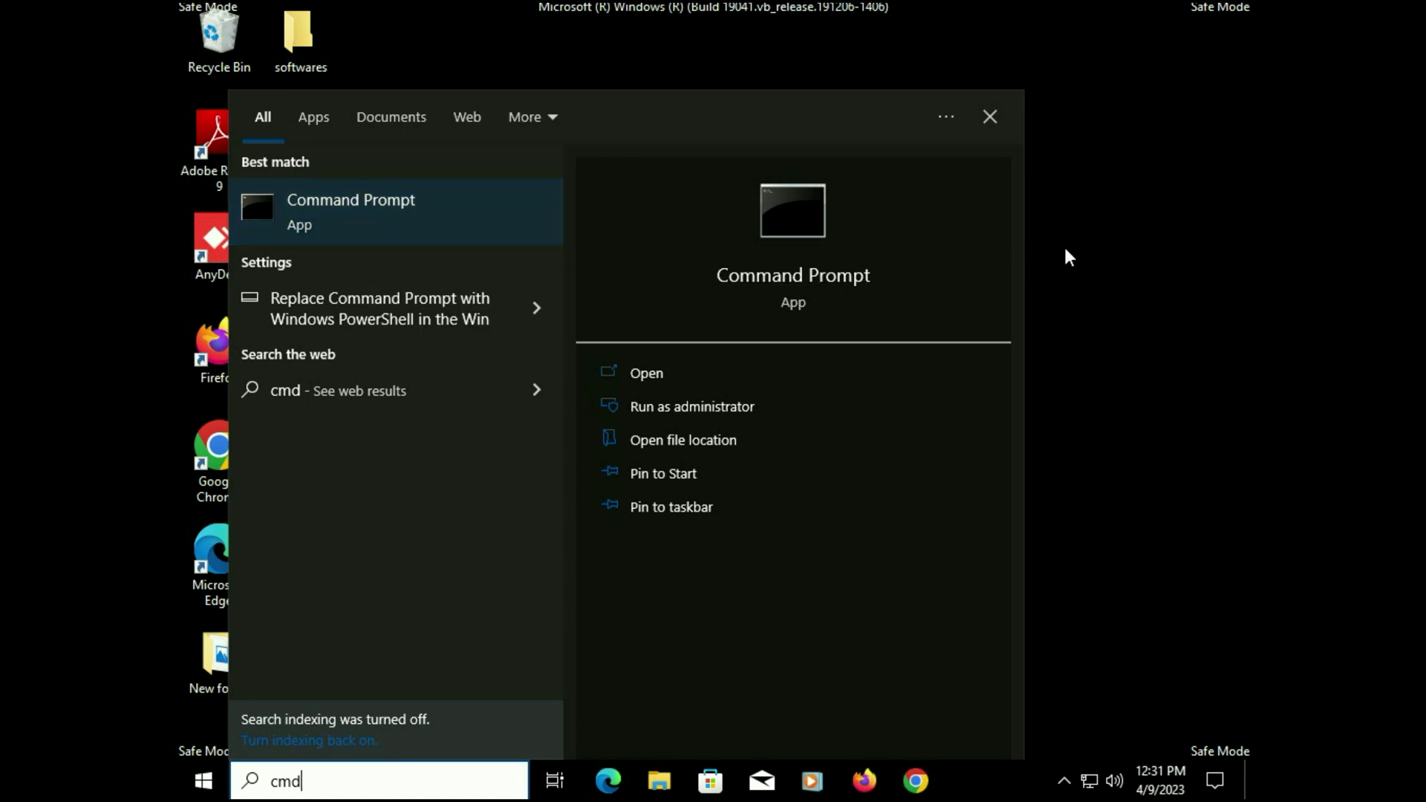
{"action": "type", "text": "s"}
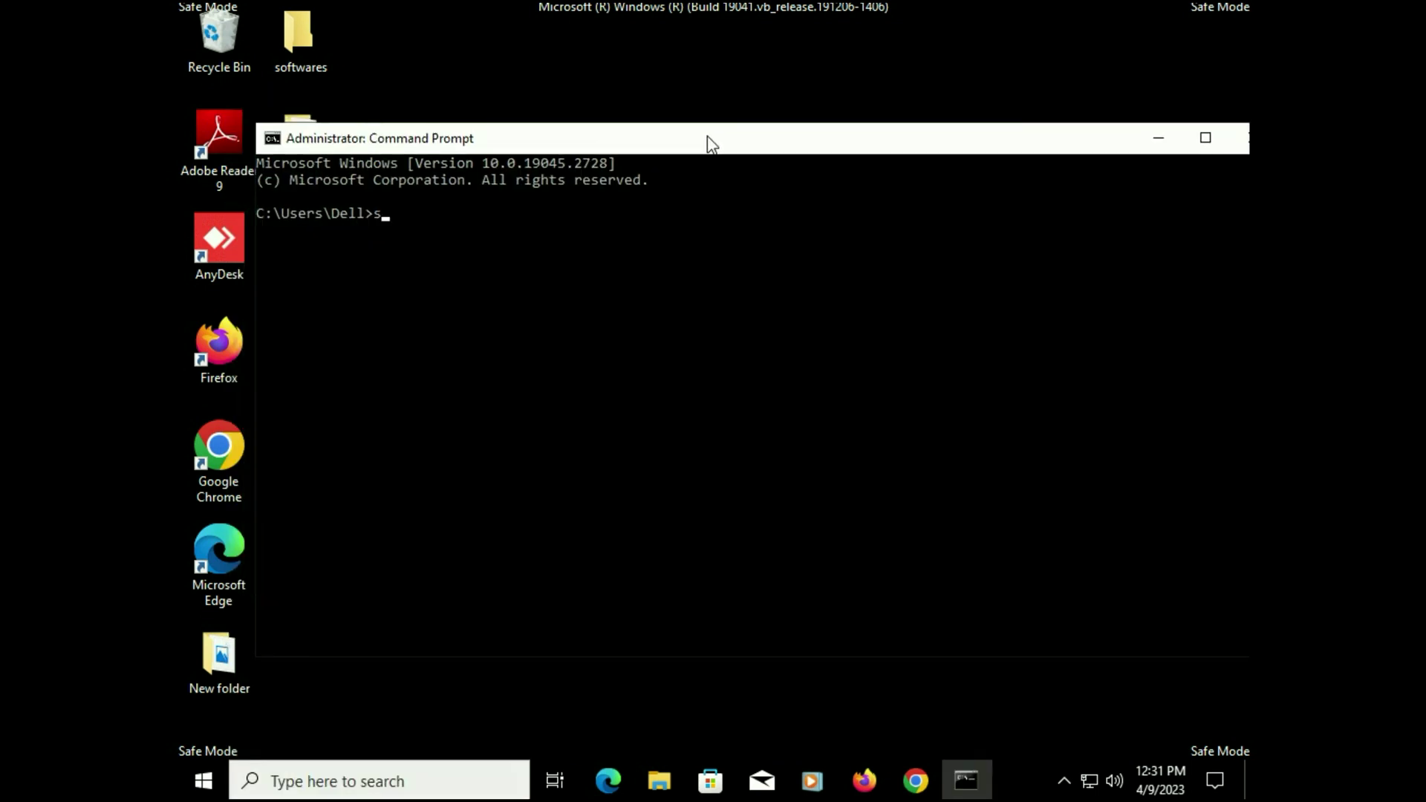
{"action": "type", "text": "fc /scannow"}
{"action": "key", "text": "Return"}
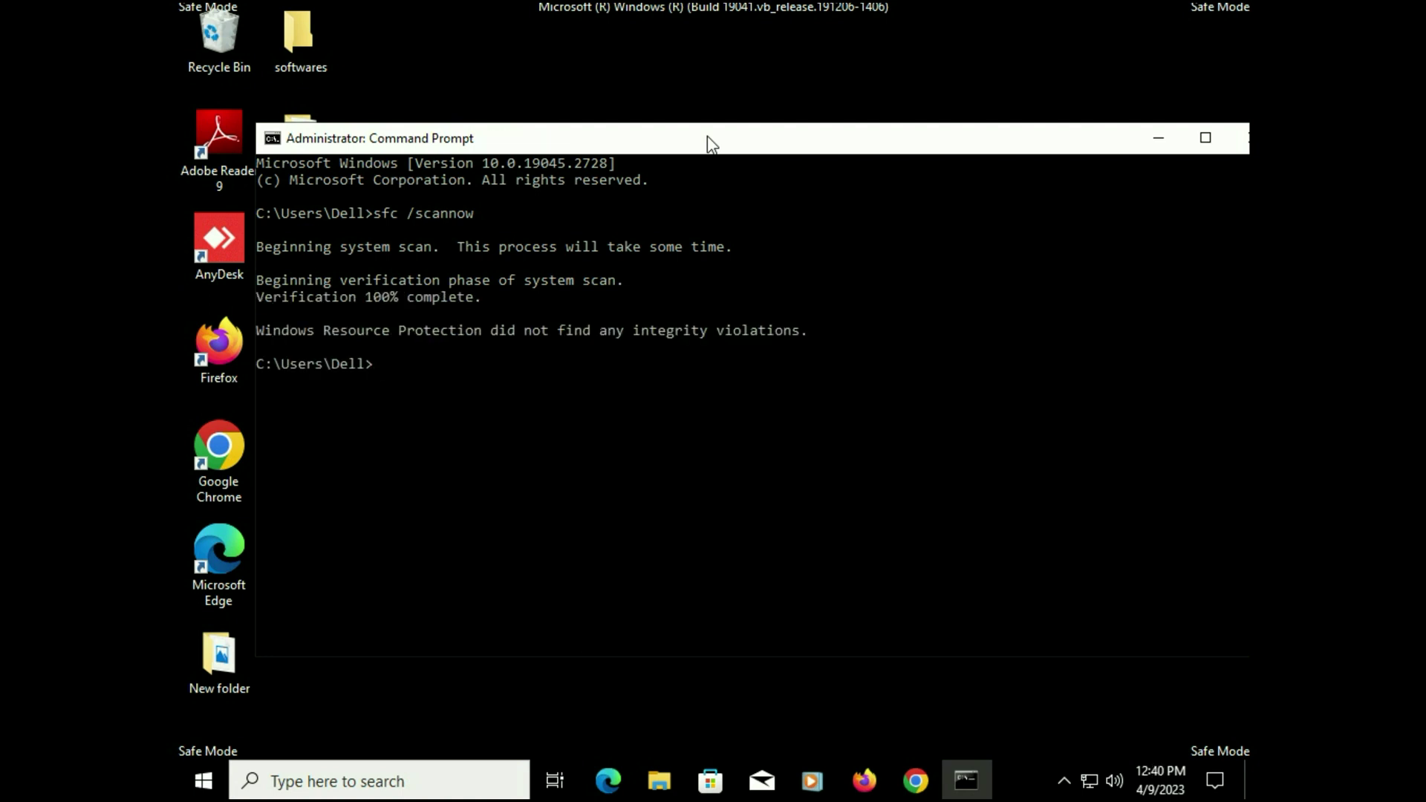
Step: Run a read-only 'chkdsk' scan of the disk from the elevated prompt
{"action": "type", "text": "chkdsk"}
{"action": "key", "text": "Return"}
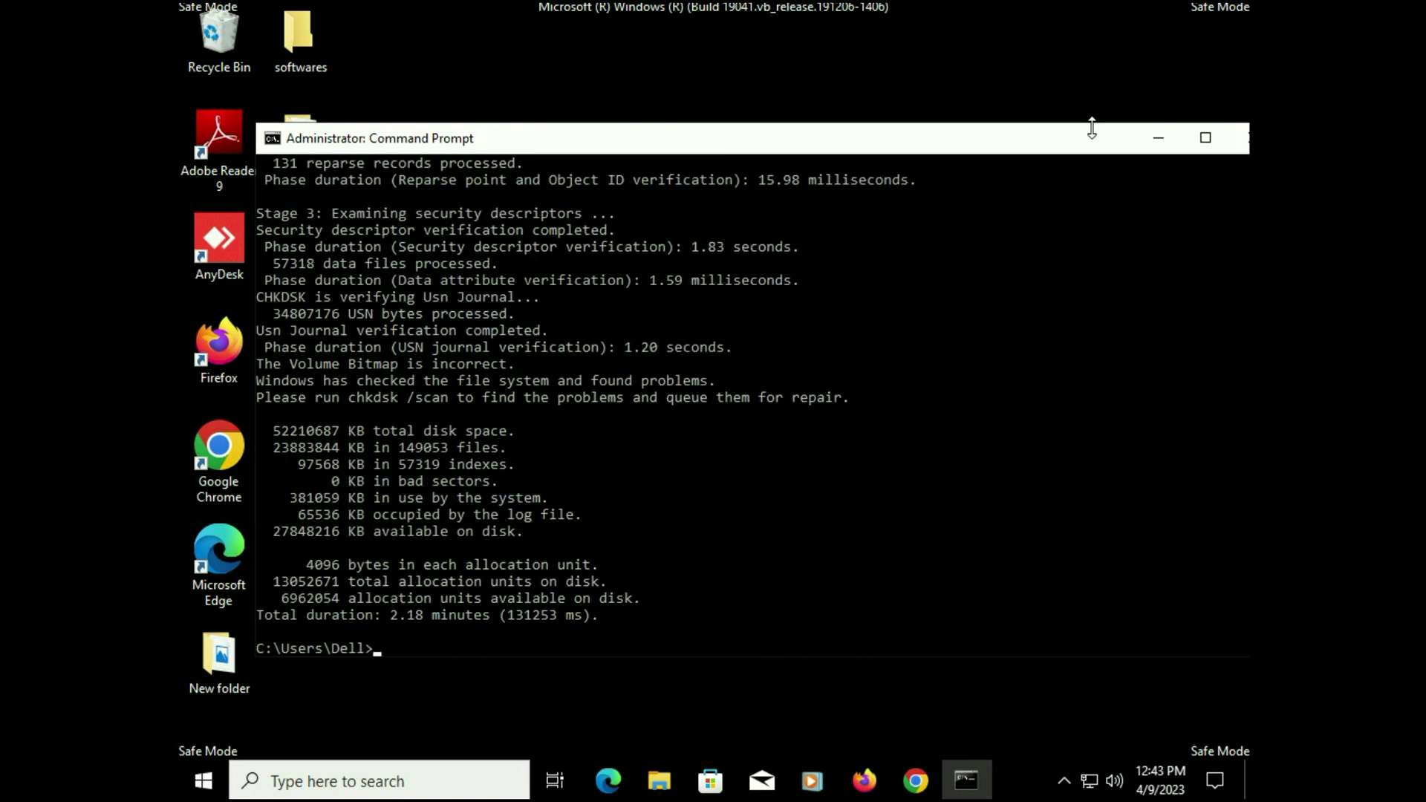
Step: Close Command Prompt and restart Windows from the Start menu's power options
{"action": "left_click_drag", "start_coordinate": [1076, 143], "coordinate": [967, 140]}
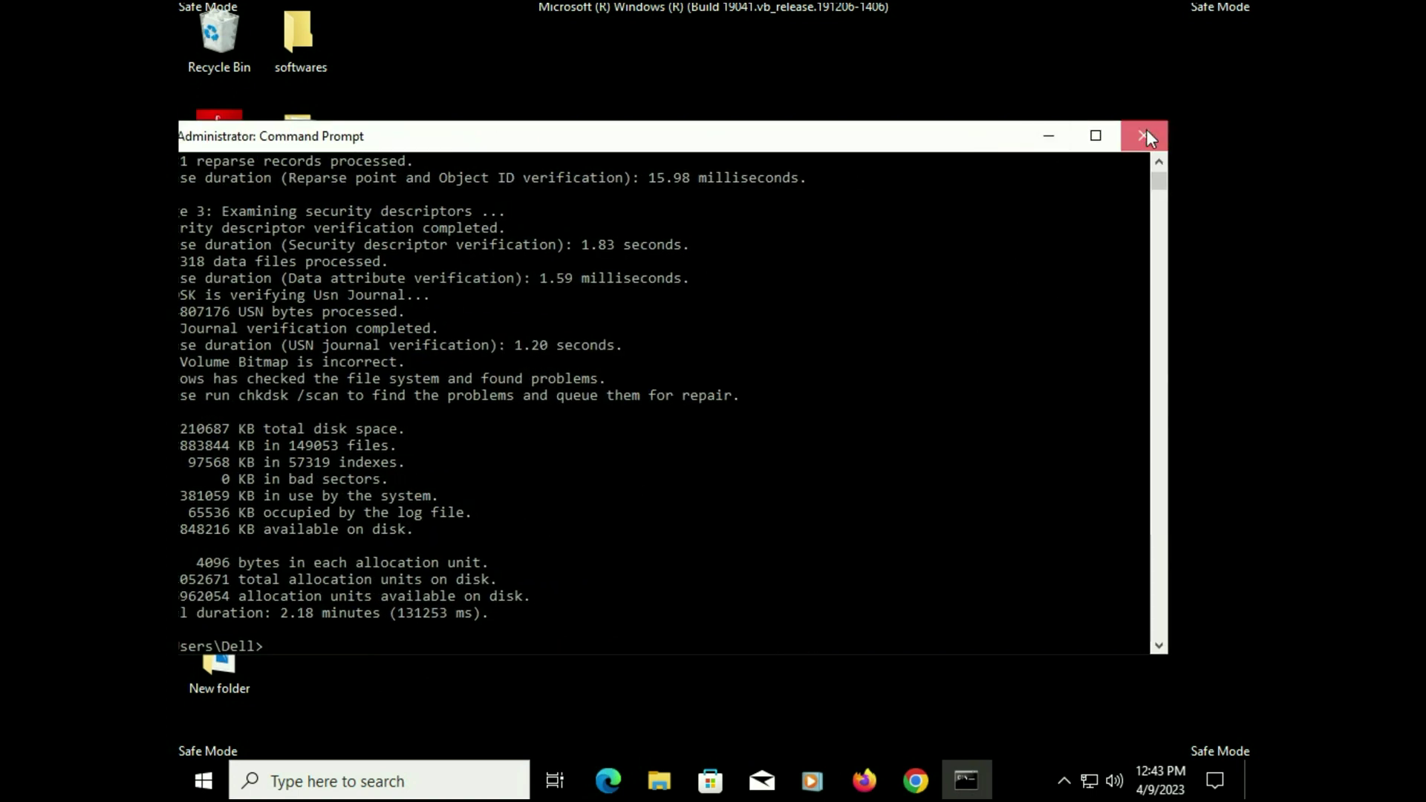
{"action": "left_click", "coordinate": [1146, 131]}
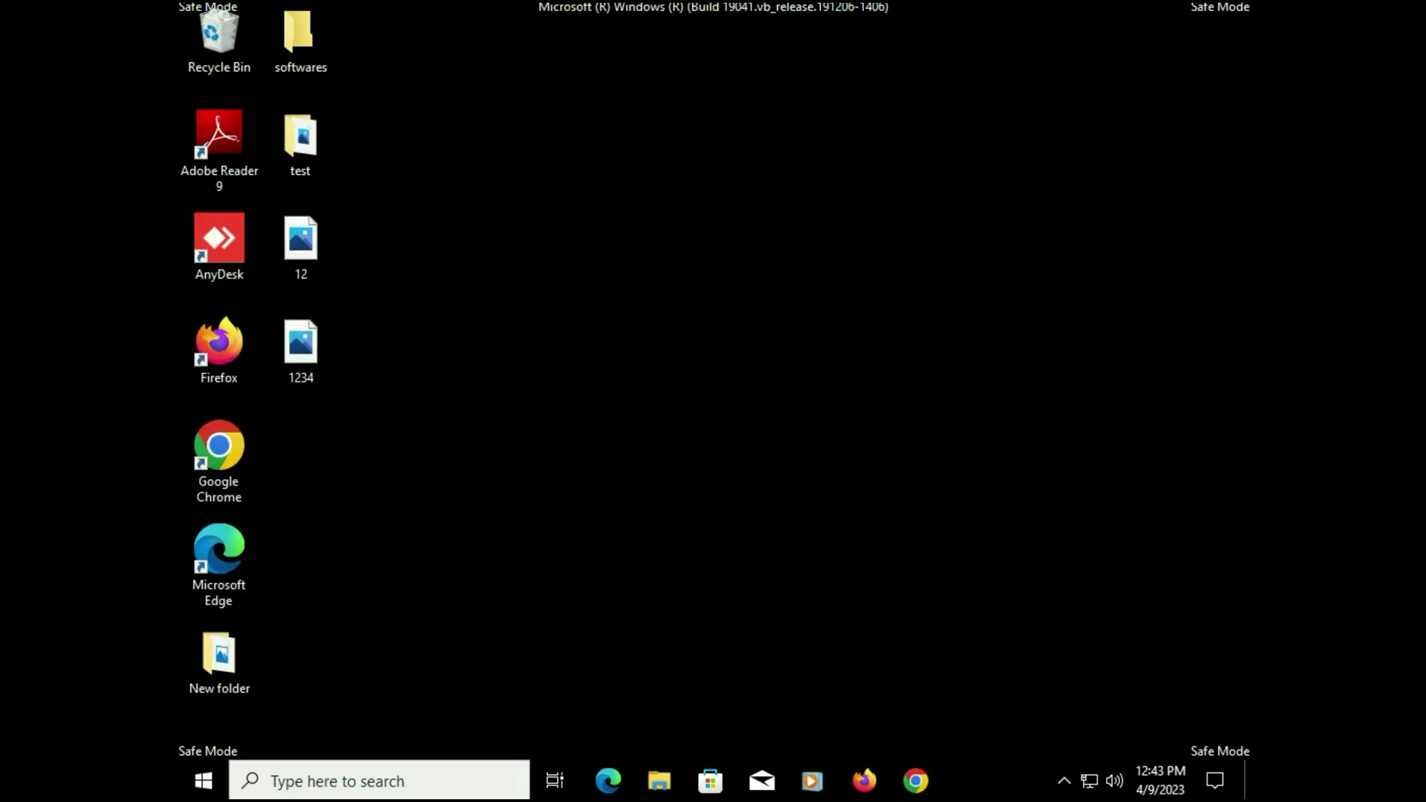
{"action": "left_click", "coordinate": [200, 789]}
{"action": "left_click", "coordinate": [204, 741]}
{"action": "left_click", "coordinate": [236, 681]}
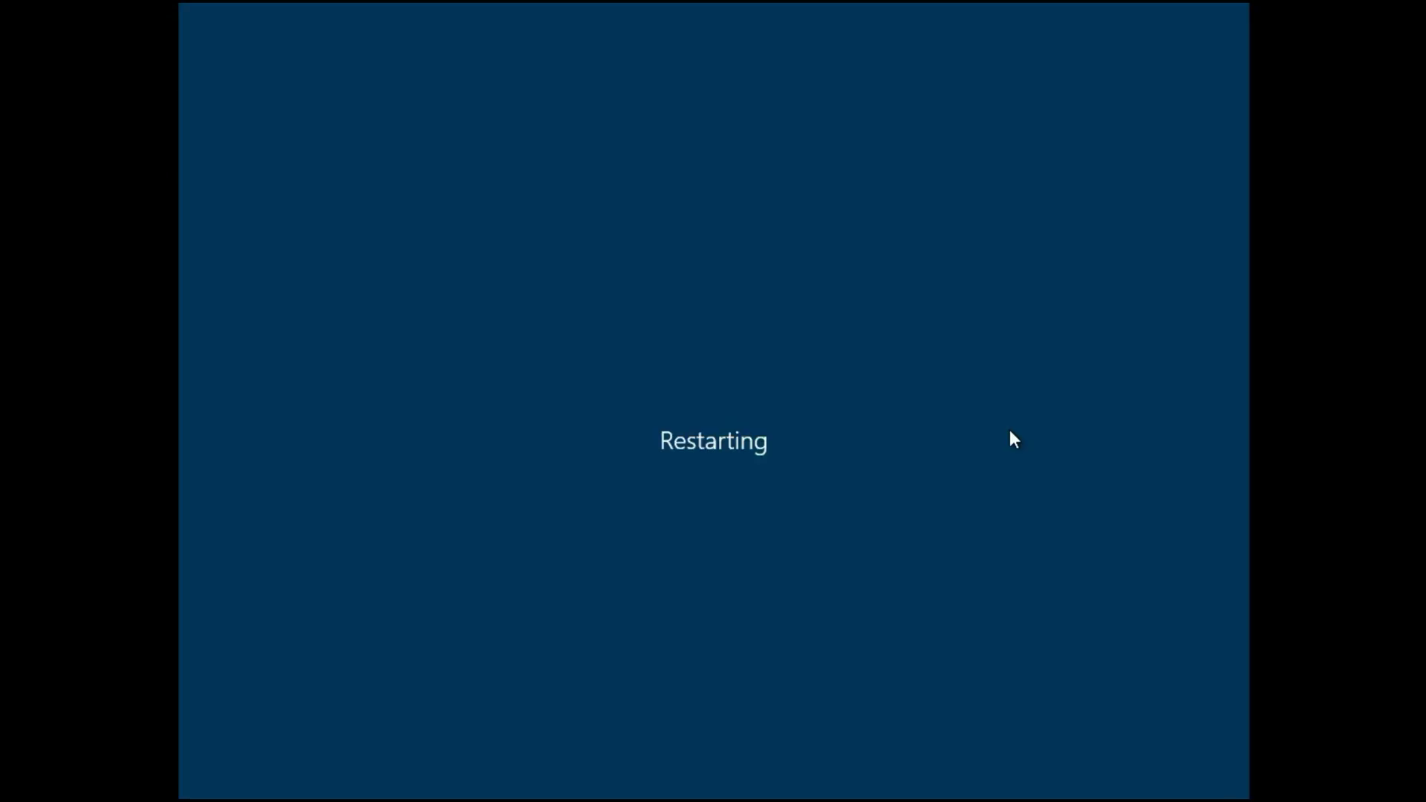